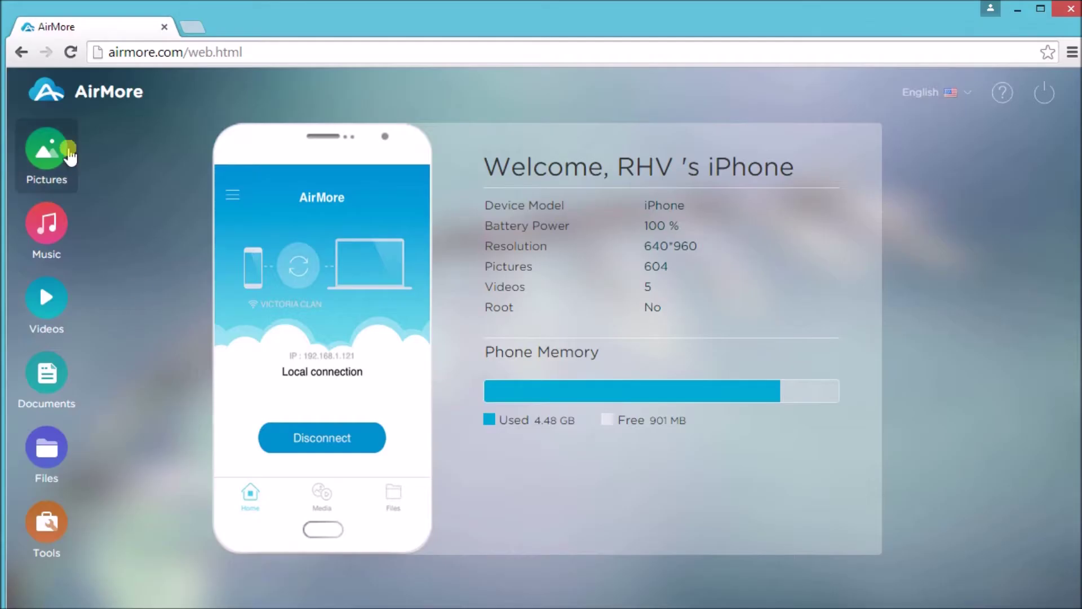
Upload 2a - Copy.jpg from the computer to the iPhone's Pictures
{"action": "left_click", "coordinate": [61, 161]}
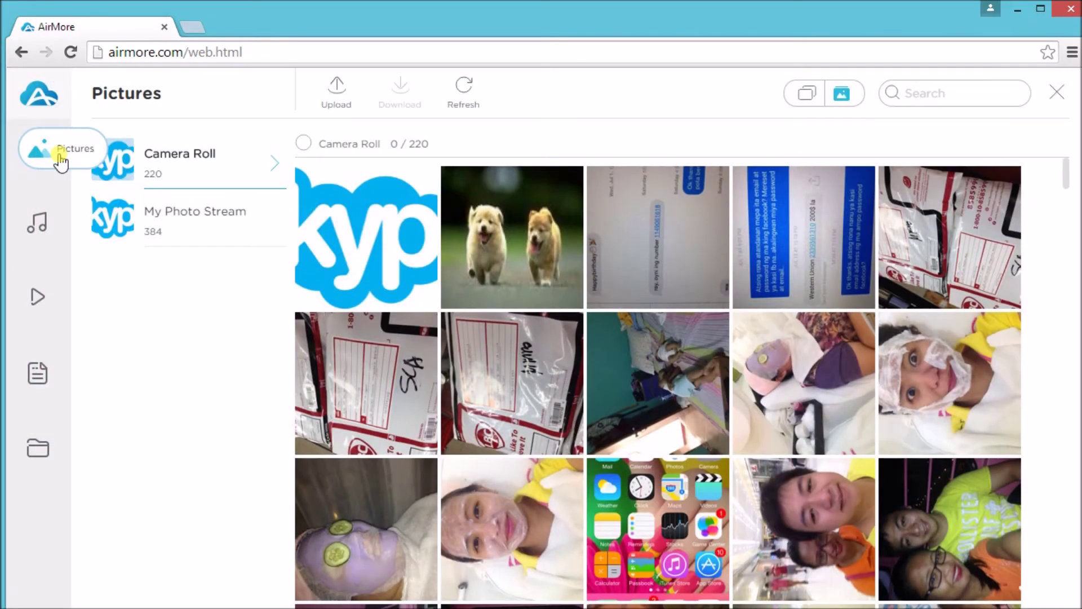
{"action": "left_click", "coordinate": [337, 95]}
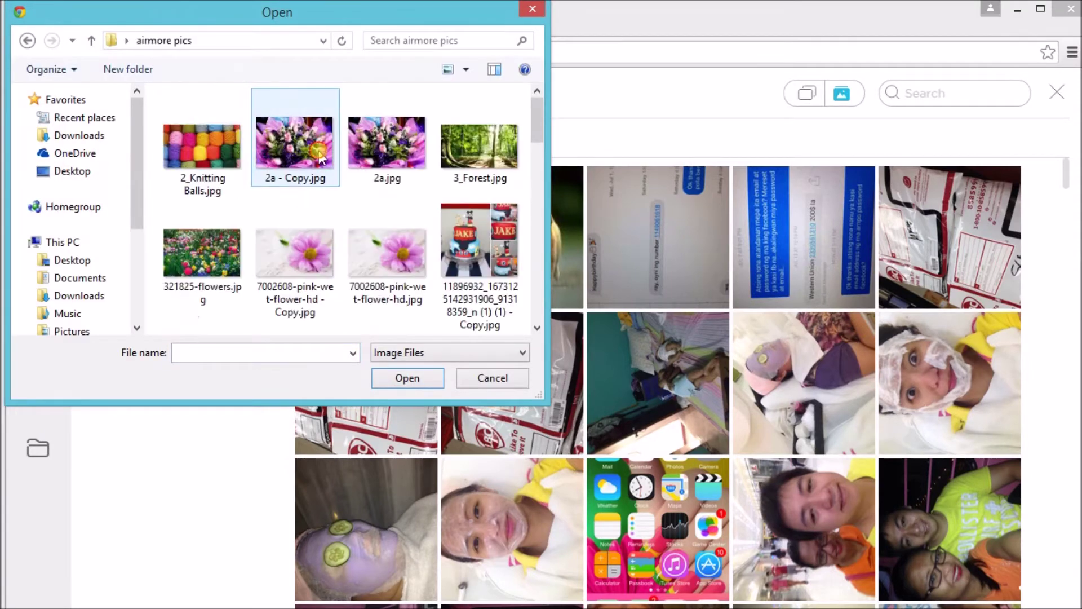
{"action": "left_click", "coordinate": [313, 158]}
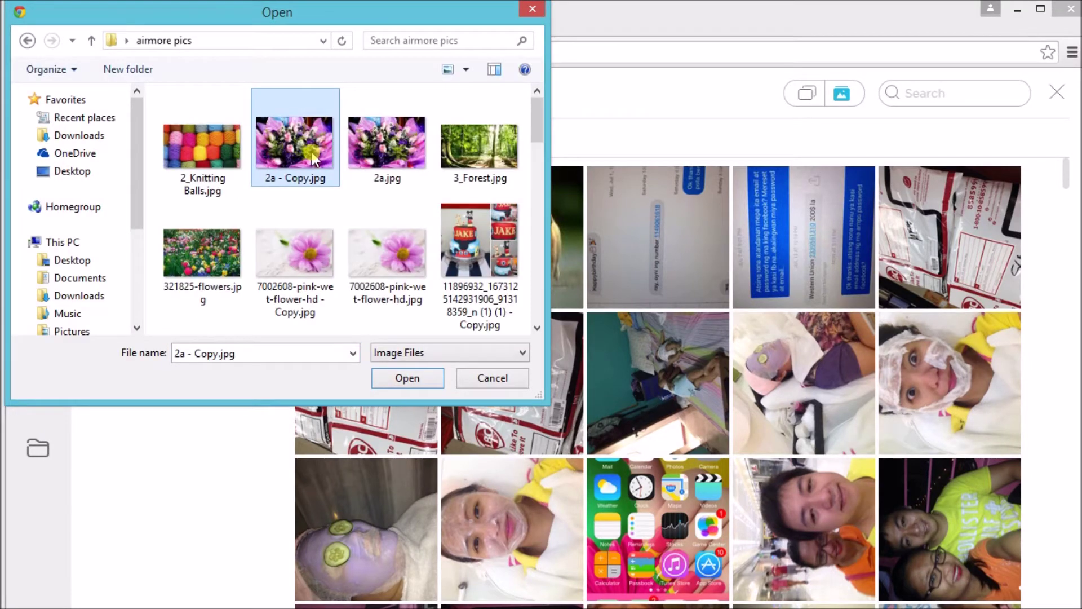
{"action": "left_click", "coordinate": [408, 379]}
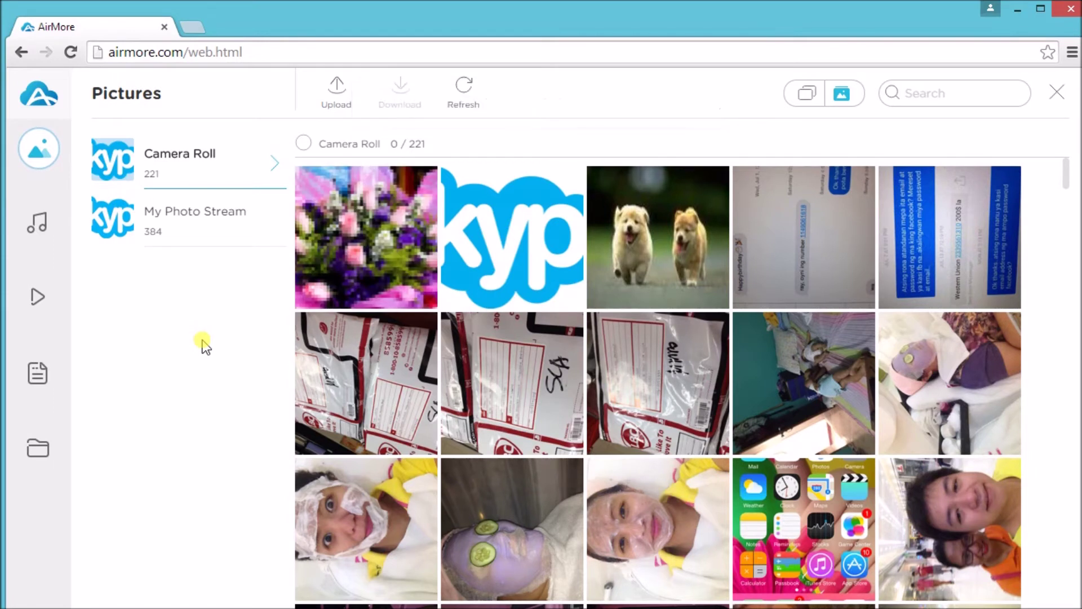
Download the puppy photo IMG_0297.JPG from the Camera Roll to the PC
{"action": "mouse_move", "coordinate": [308, 225]}
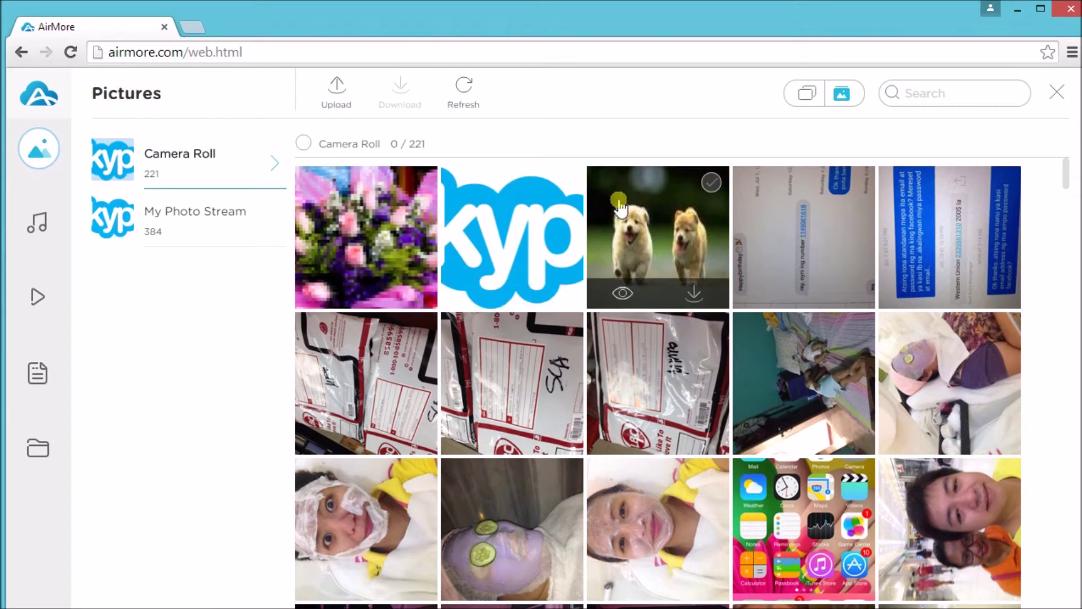
{"action": "left_click", "coordinate": [712, 182]}
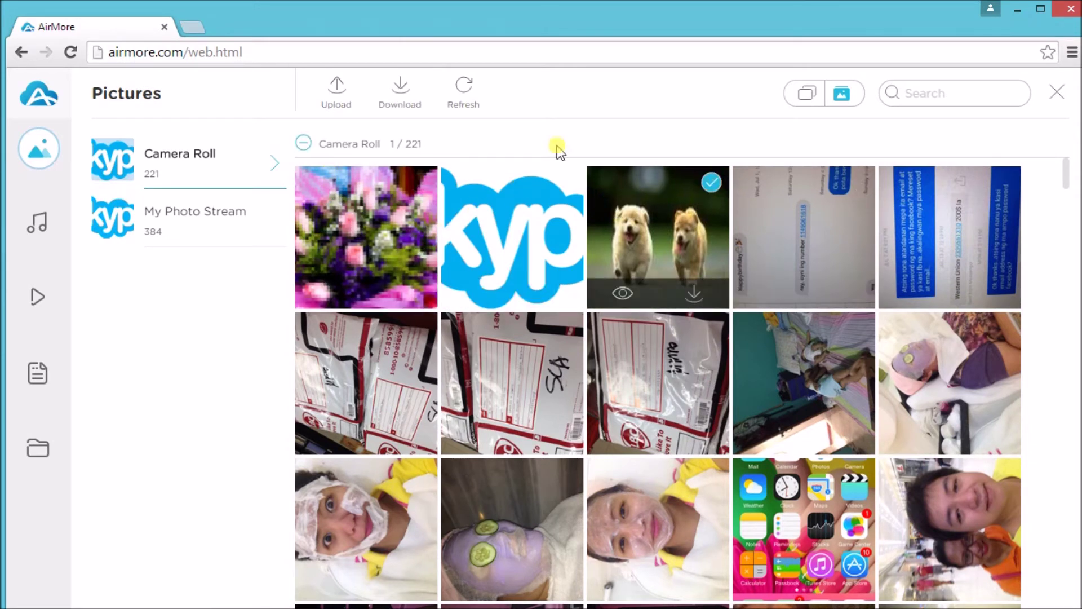
{"action": "left_click", "coordinate": [414, 97]}
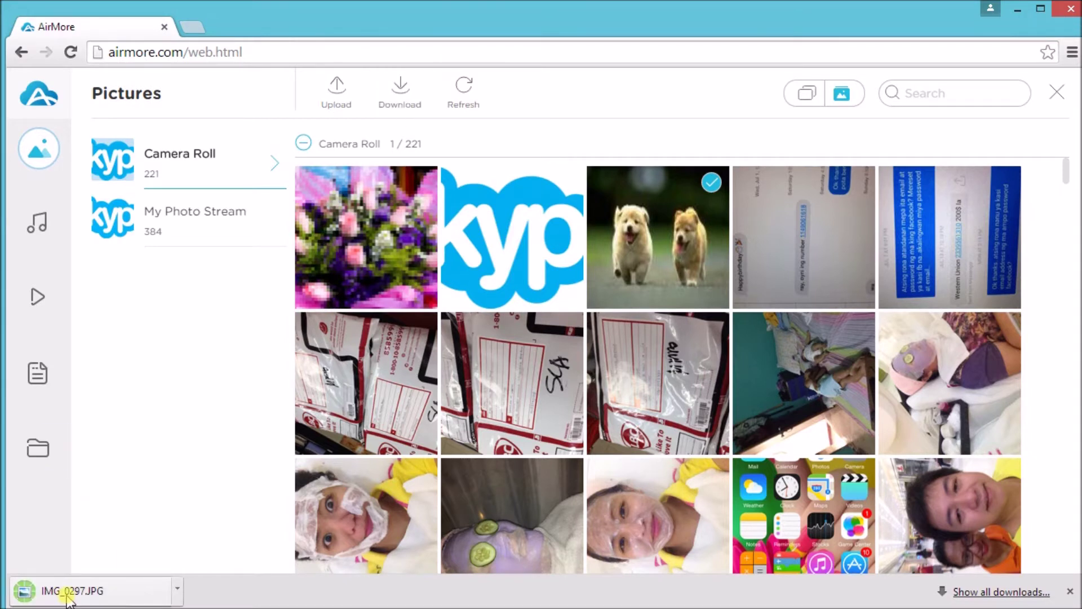
{"action": "left_click", "coordinate": [52, 236]}
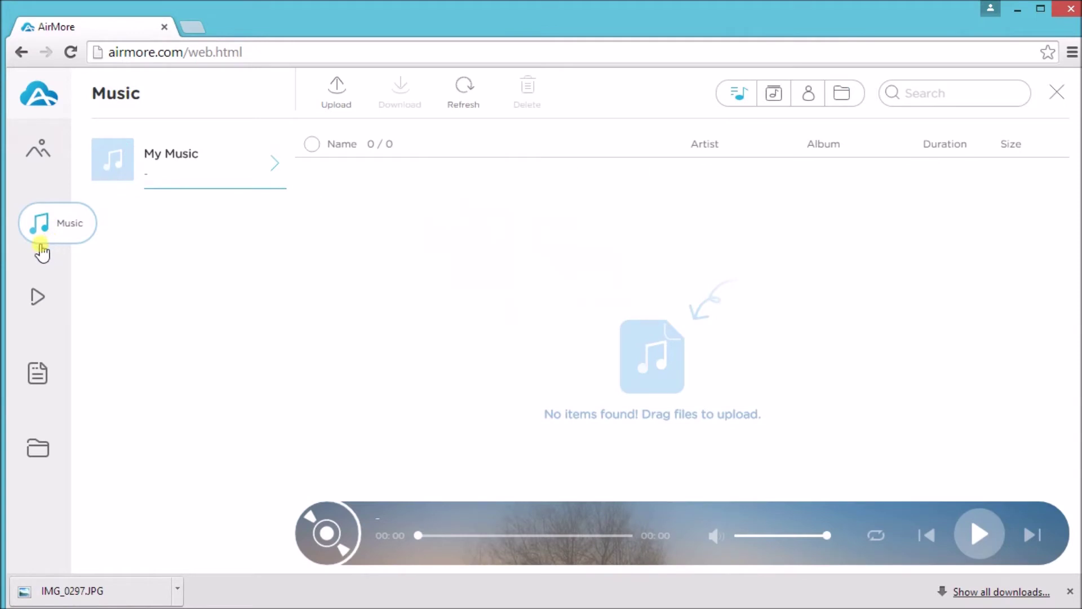
Upload 02 Massachusetts.mp3 to the iPhone's music library
{"action": "left_click", "coordinate": [341, 102]}
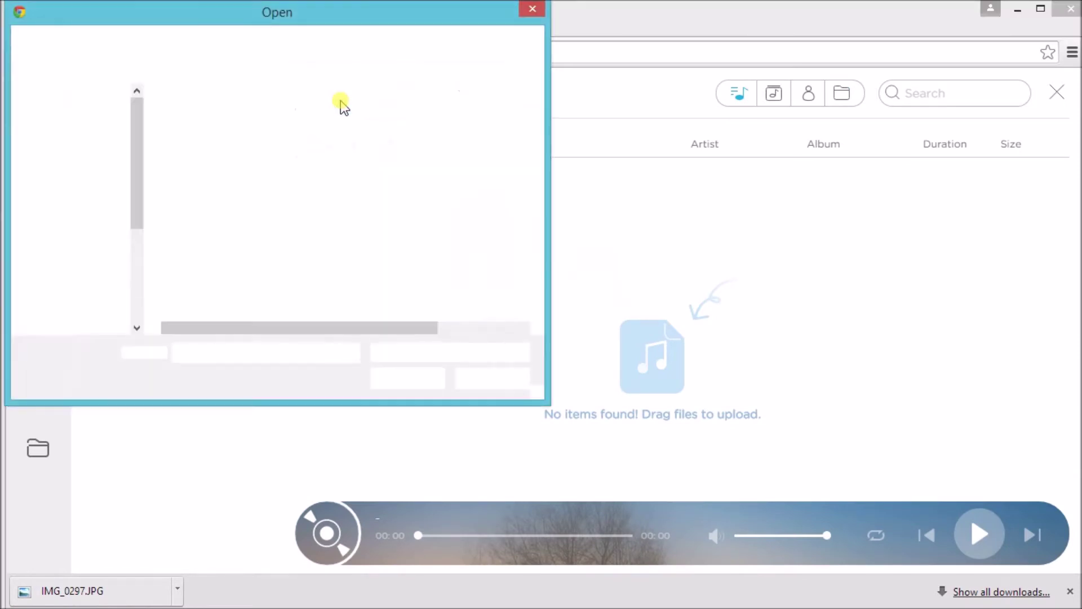
{"action": "left_click", "coordinate": [224, 120]}
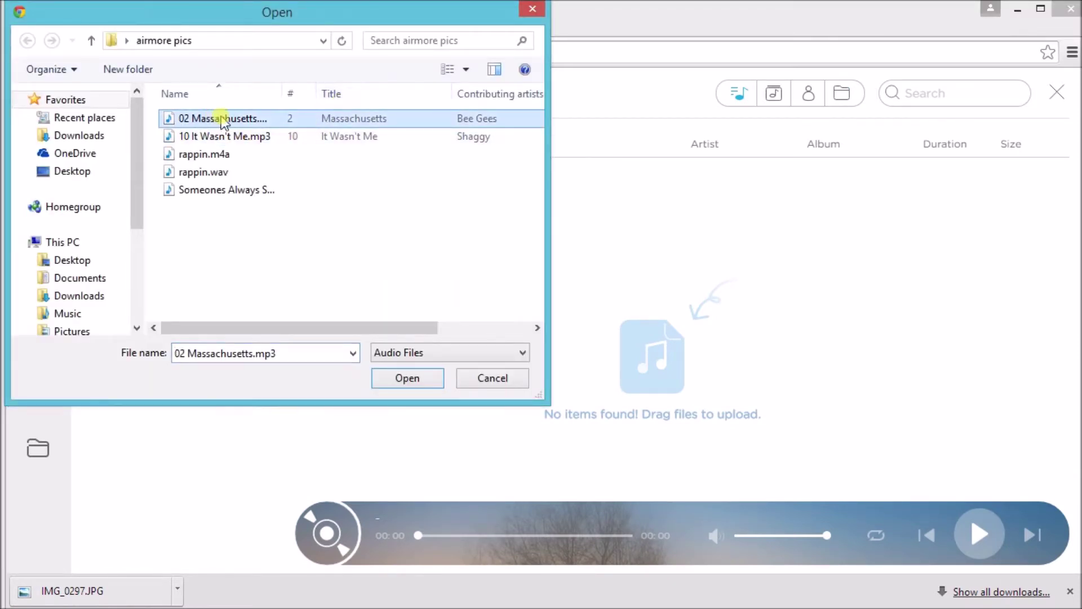
{"action": "left_click", "coordinate": [405, 380]}
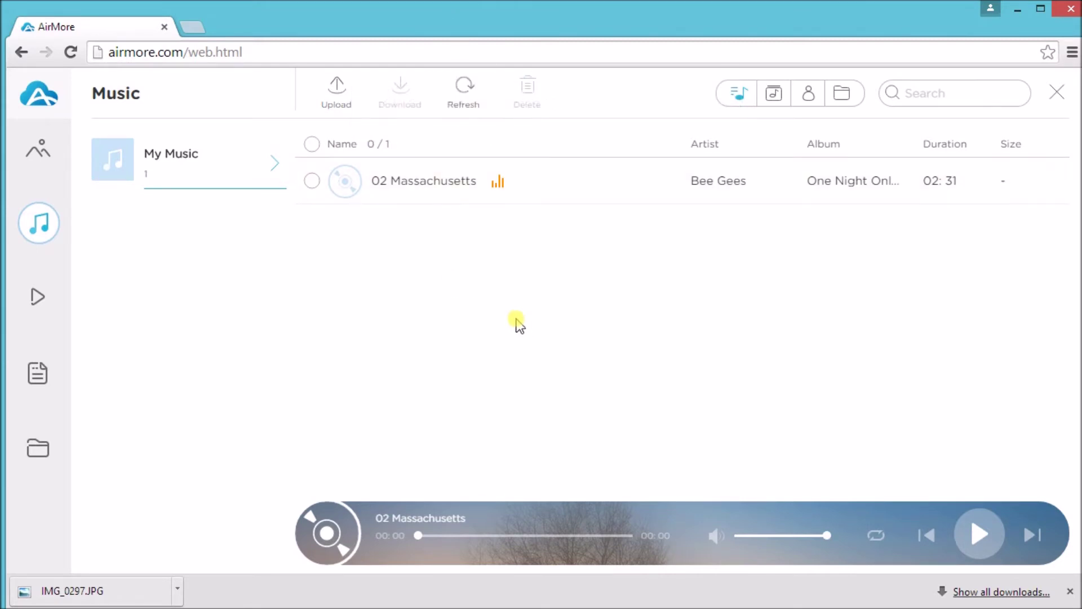
Download the 02 Massachusetts track back to the computer
{"action": "left_click", "coordinate": [304, 187]}
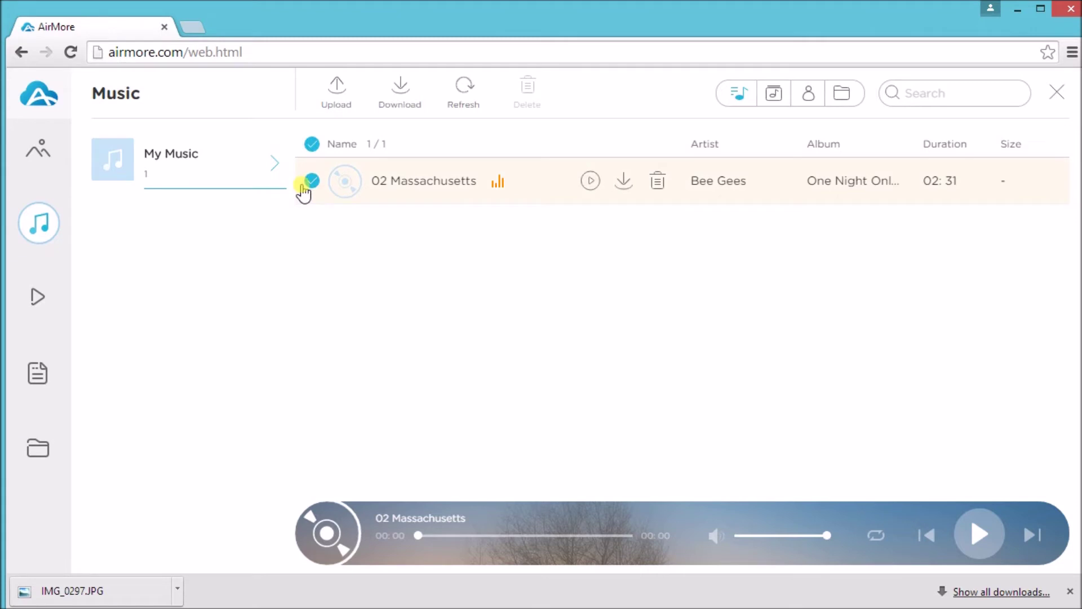
{"action": "left_click", "coordinate": [400, 105]}
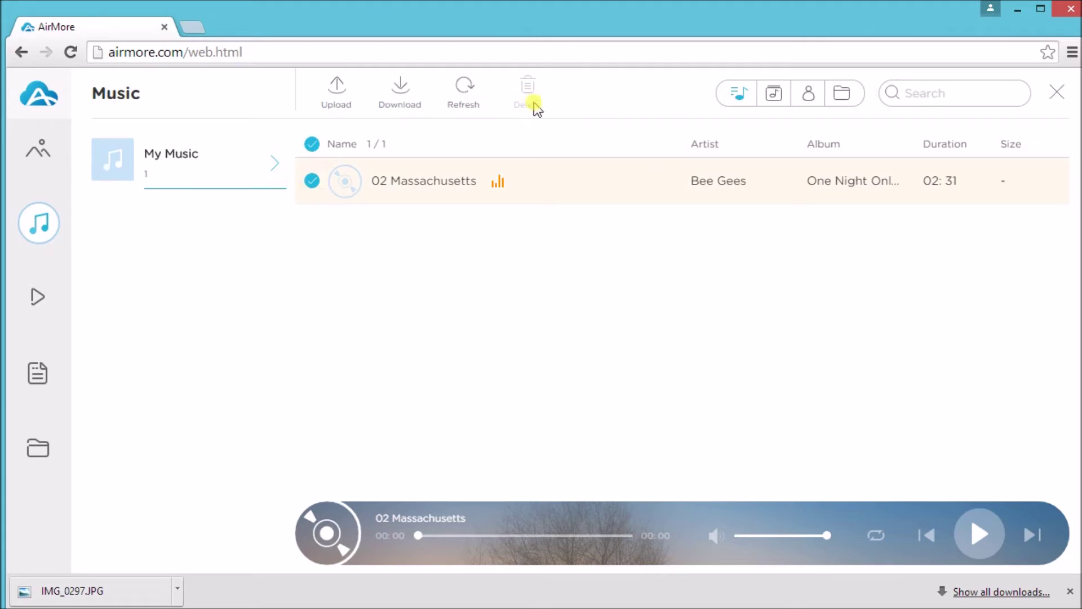
{"action": "left_click", "coordinate": [388, 111]}
Upload MV_20150928134905.mp4 to the phone's Camera Videos
{"action": "left_click", "coordinate": [42, 297]}
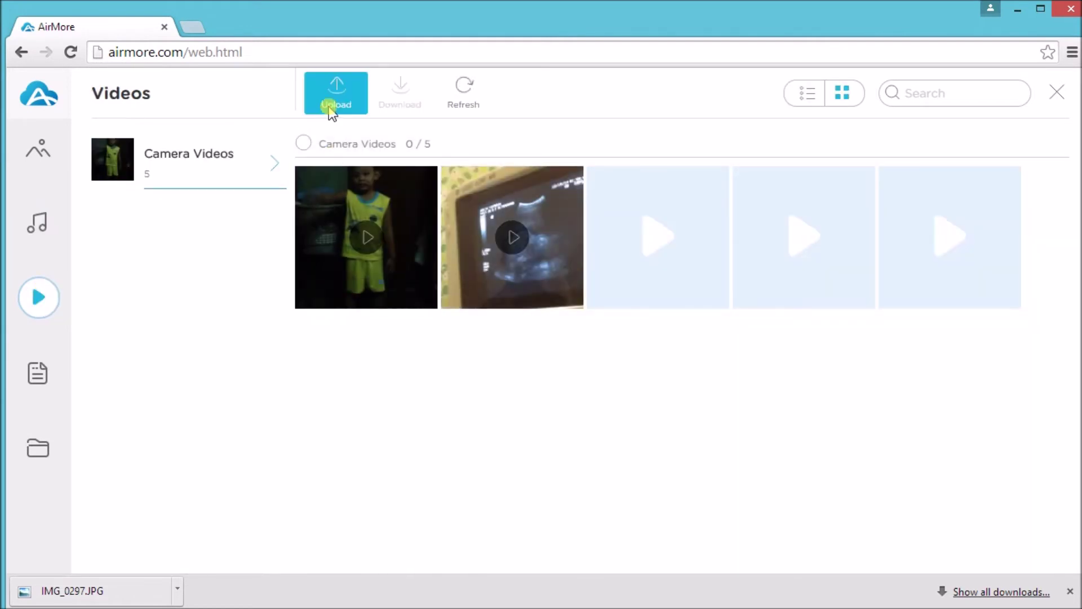
{"action": "left_click", "coordinate": [329, 117]}
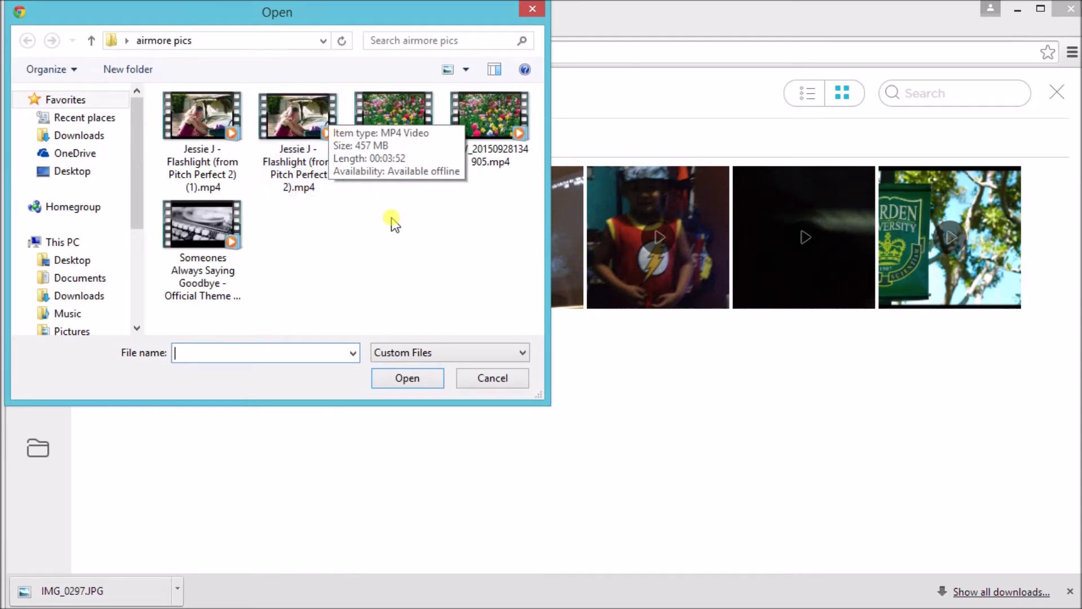
{"action": "left_click", "coordinate": [484, 133]}
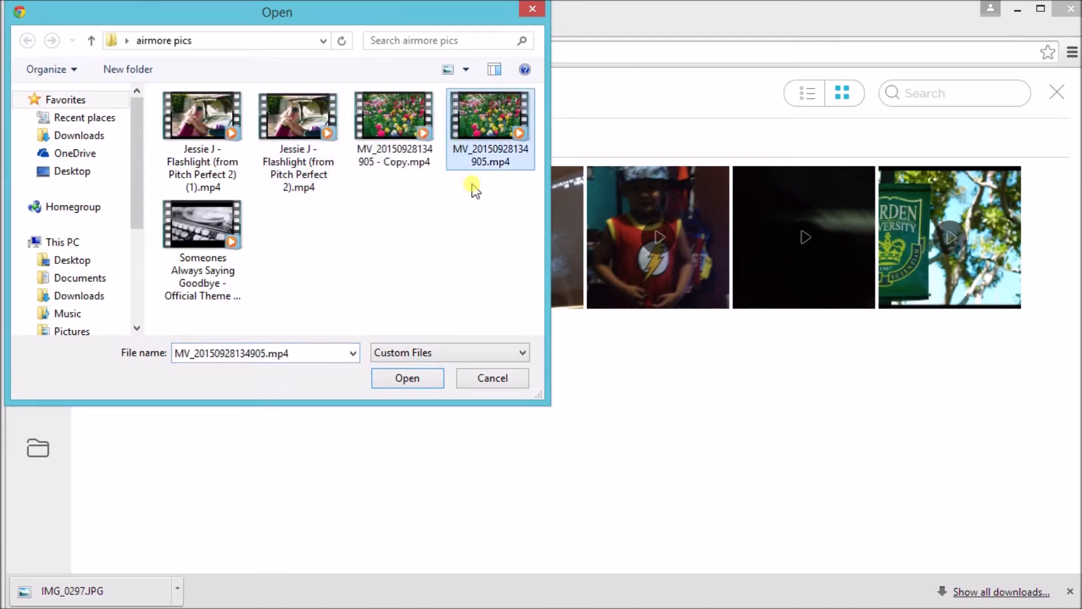
{"action": "left_click", "coordinate": [405, 379]}
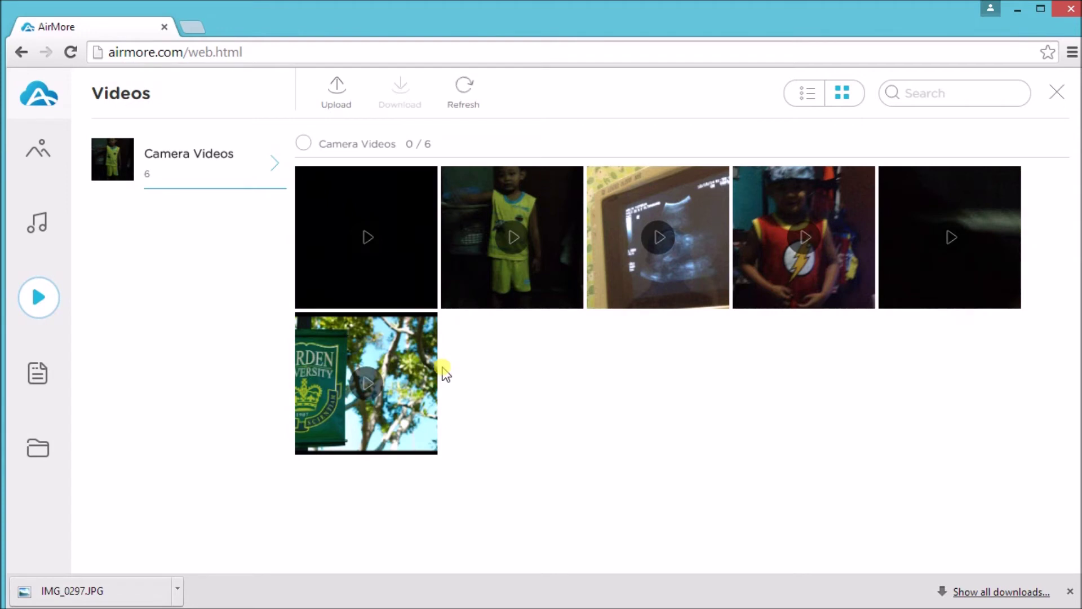
Select the second video in Camera Videos for download
{"action": "mouse_move", "coordinate": [363, 235]}
{"action": "left_click", "coordinate": [569, 184]}
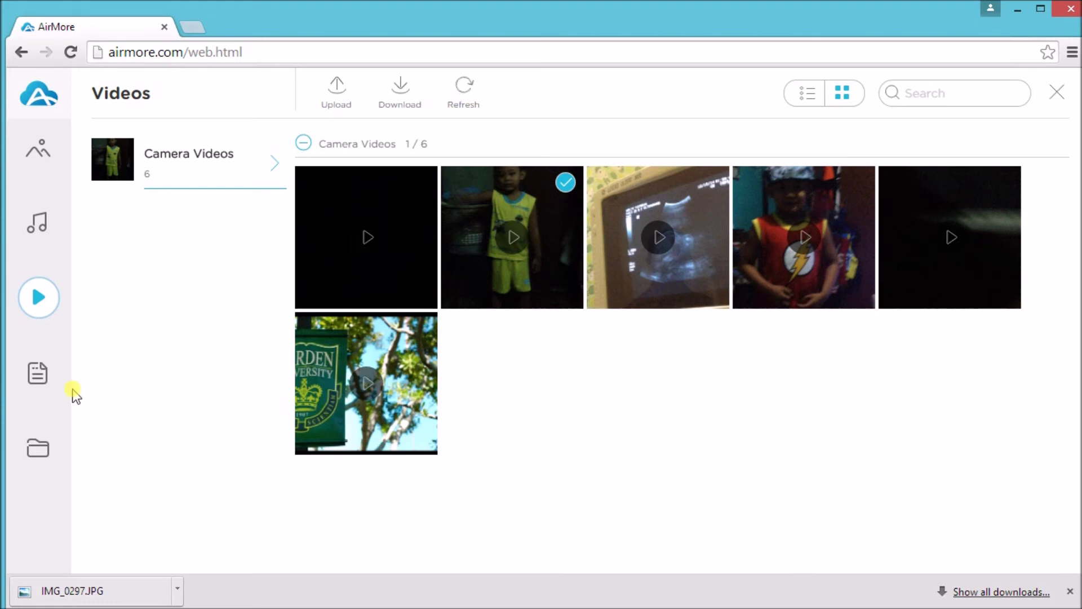
{"action": "left_click", "coordinate": [35, 380]}
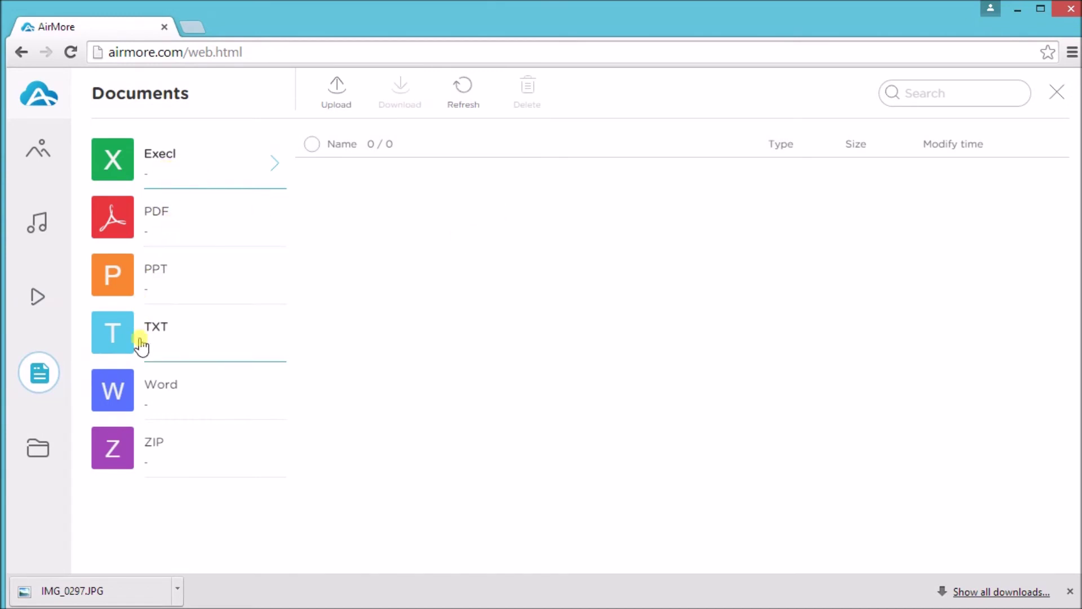
Upload how to use iOS Recorder.docx to the phone's Documents
{"action": "left_click", "coordinate": [360, 96]}
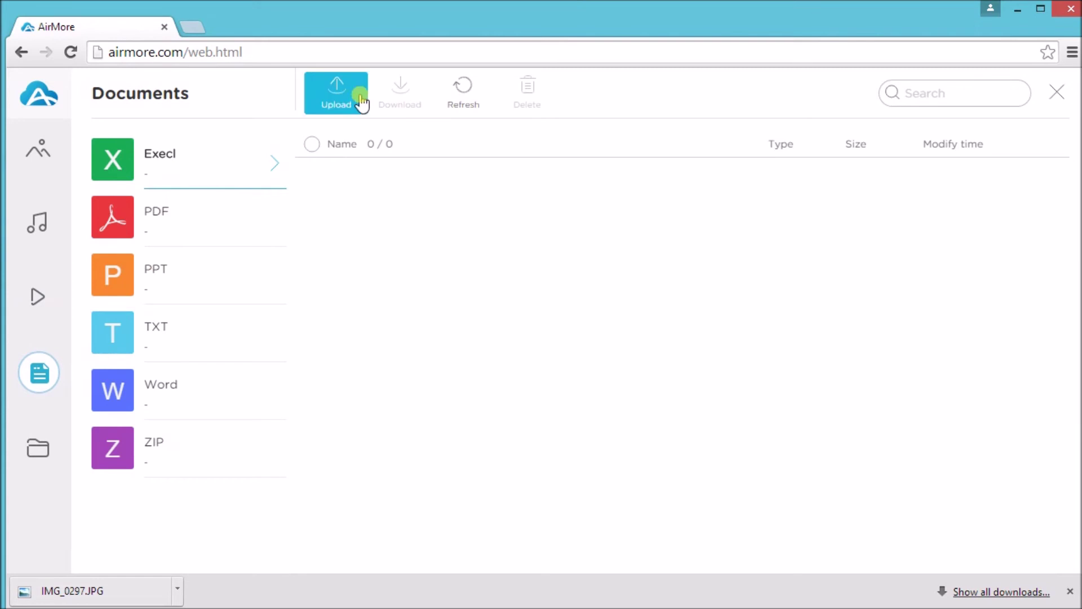
{"action": "left_click", "coordinate": [303, 139]}
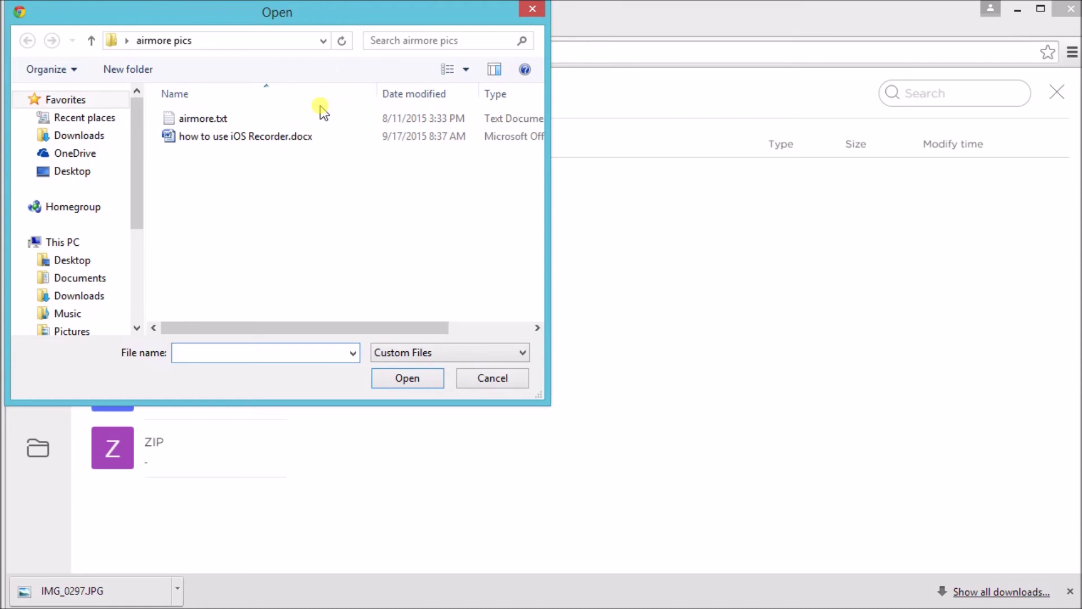
{"action": "left_click", "coordinate": [247, 138]}
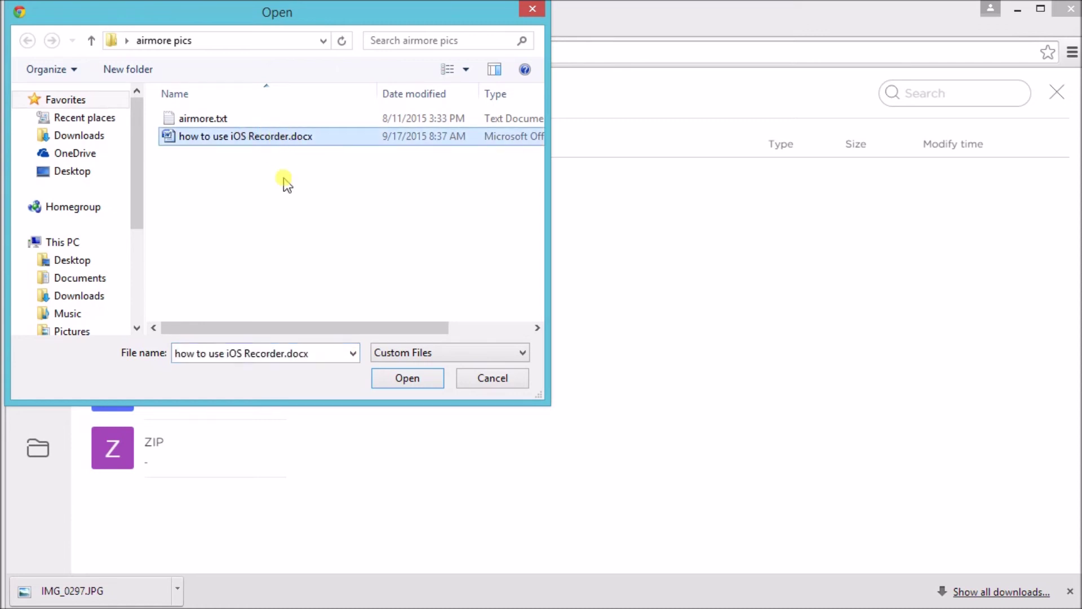
{"action": "left_click", "coordinate": [407, 379]}
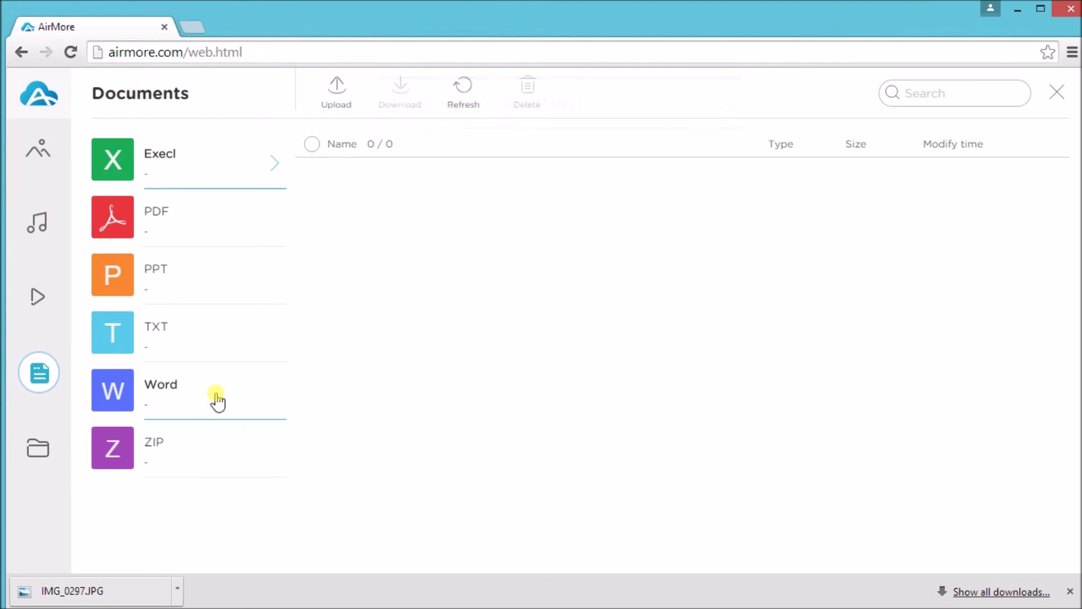
Find how to use iOS Recorder.docx (18.3 KB) in the Word category and select it
{"action": "left_click", "coordinate": [158, 399]}
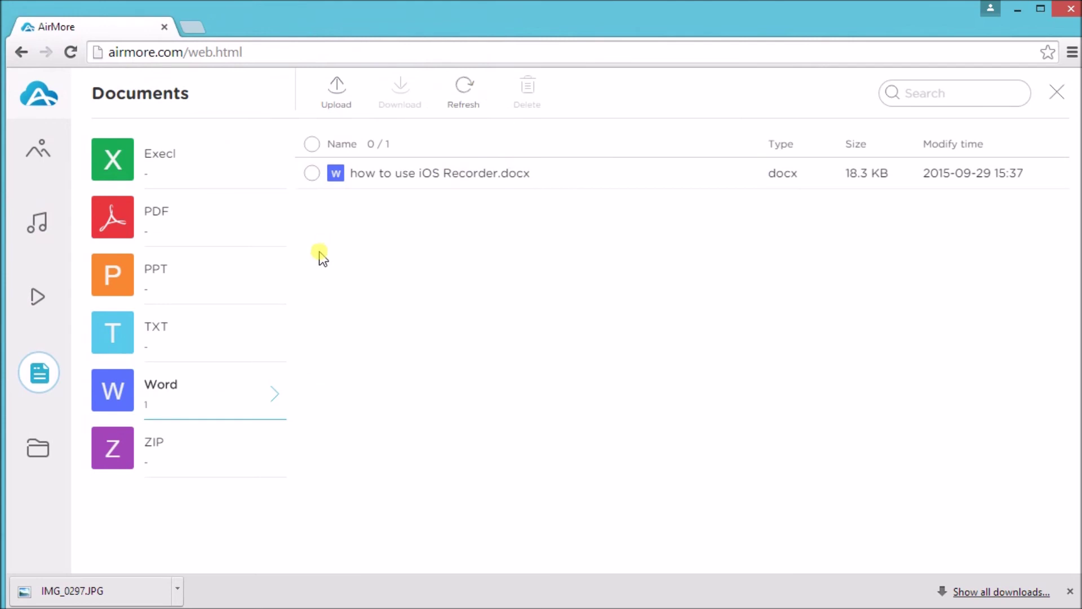
{"action": "left_click", "coordinate": [313, 175]}
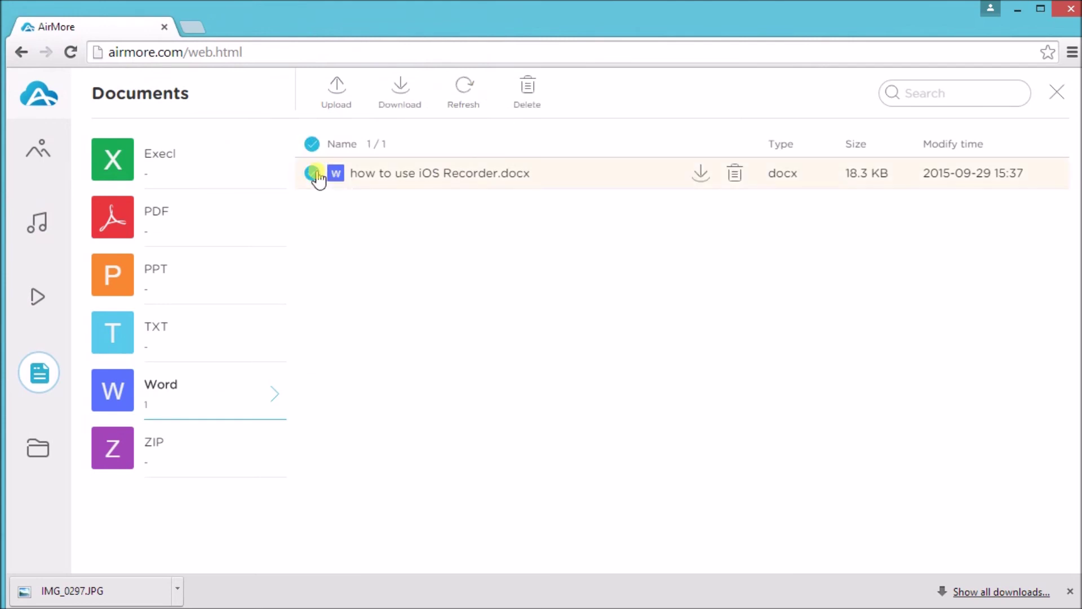
{"action": "left_click", "coordinate": [524, 97]}
{"action": "left_click", "coordinate": [36, 447]}
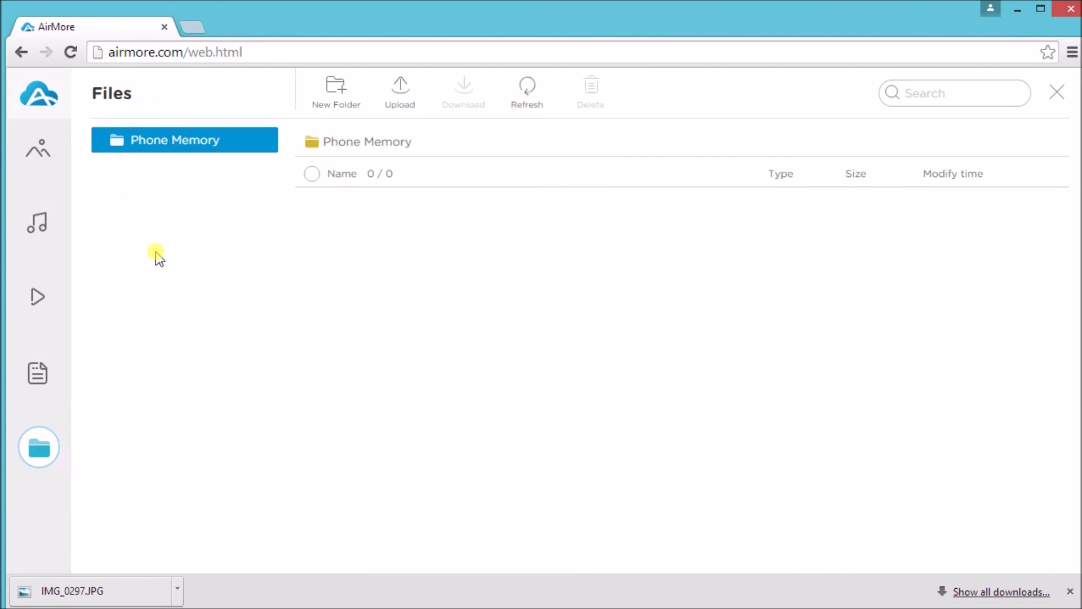
Go back to the overview and confirm disconnecting the iPhone from AirMore
{"action": "left_click", "coordinate": [52, 102]}
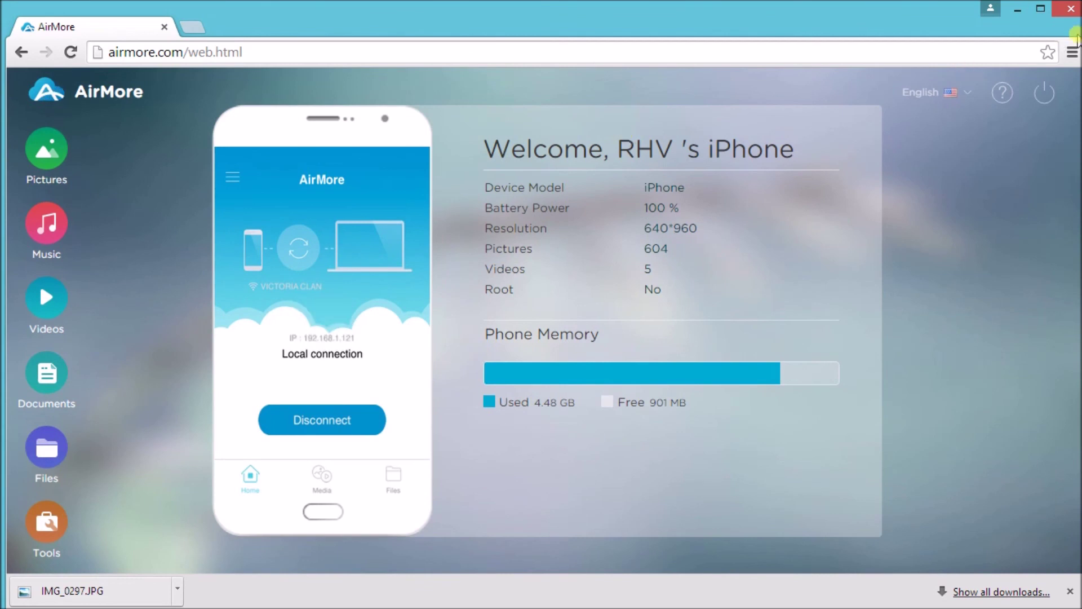
{"action": "left_click", "coordinate": [1046, 96]}
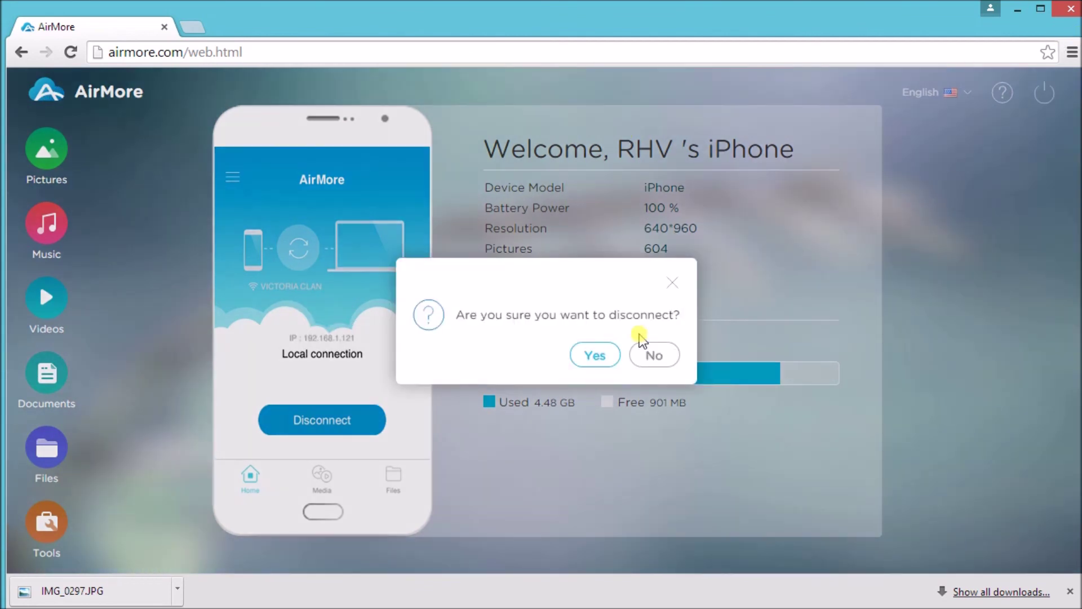
{"action": "left_click", "coordinate": [594, 355]}
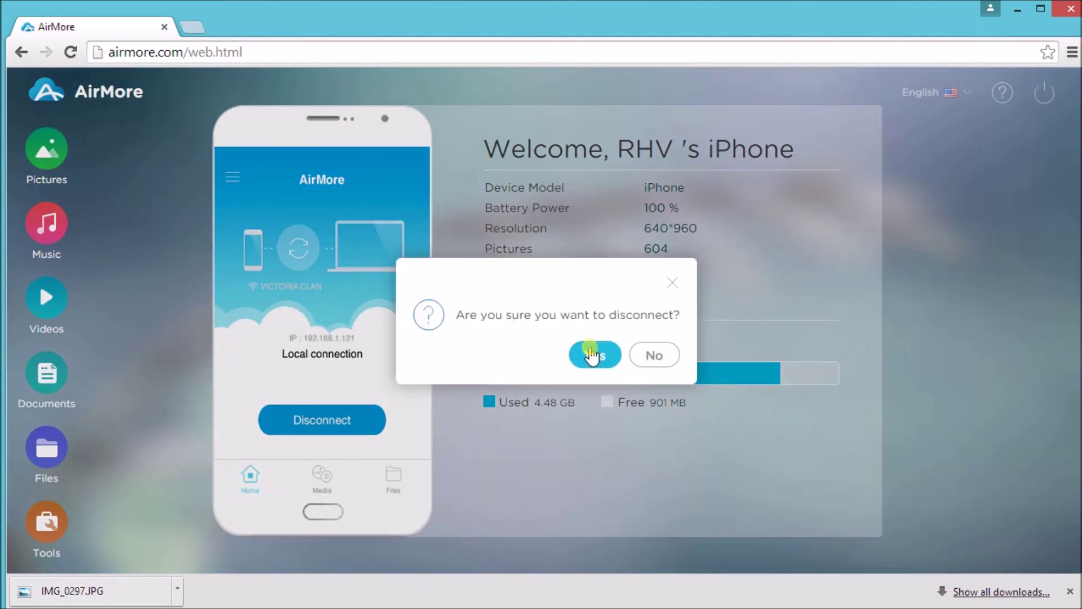